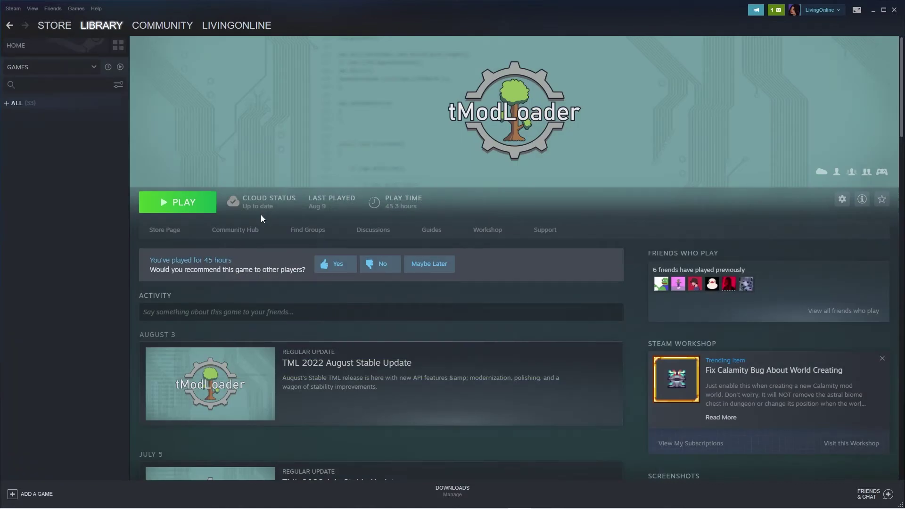
Step: Launch tModLoader from Steam and open the Workshop's mod browser for downloading mods
left_click(173, 208)
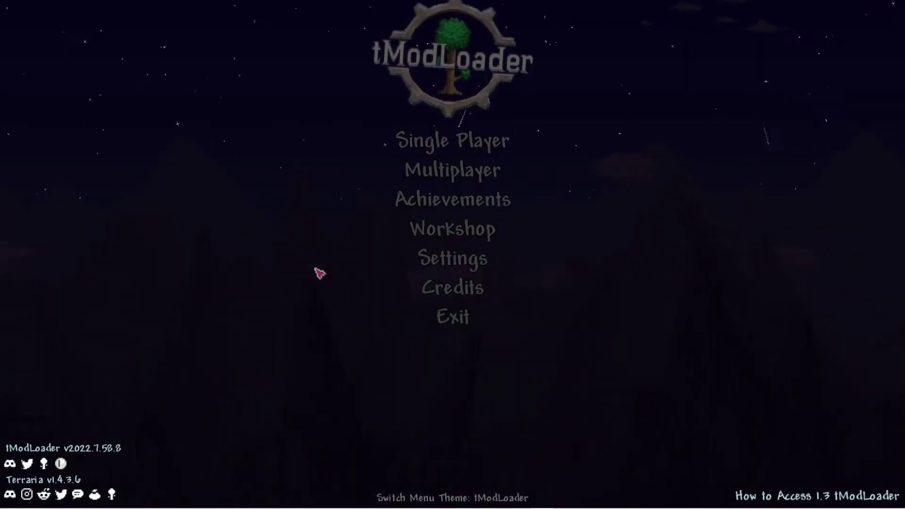
left_click(424, 239)
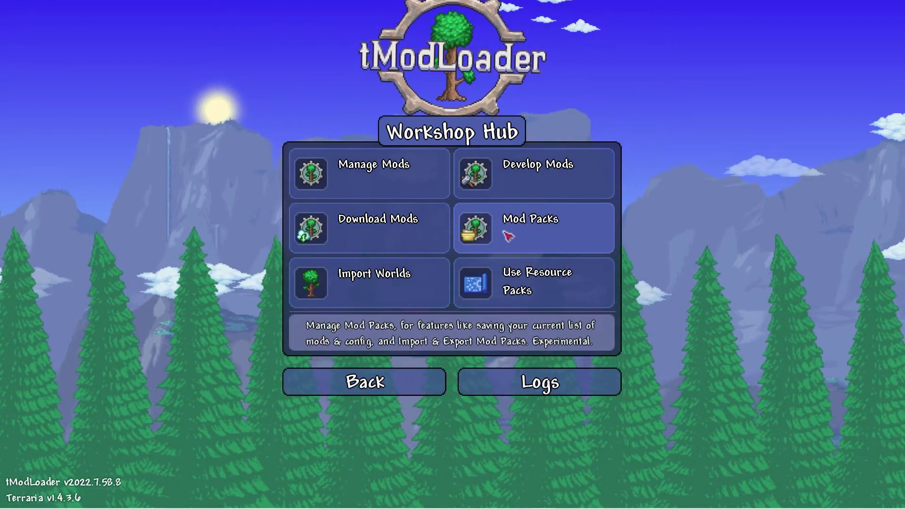
left_click(392, 229)
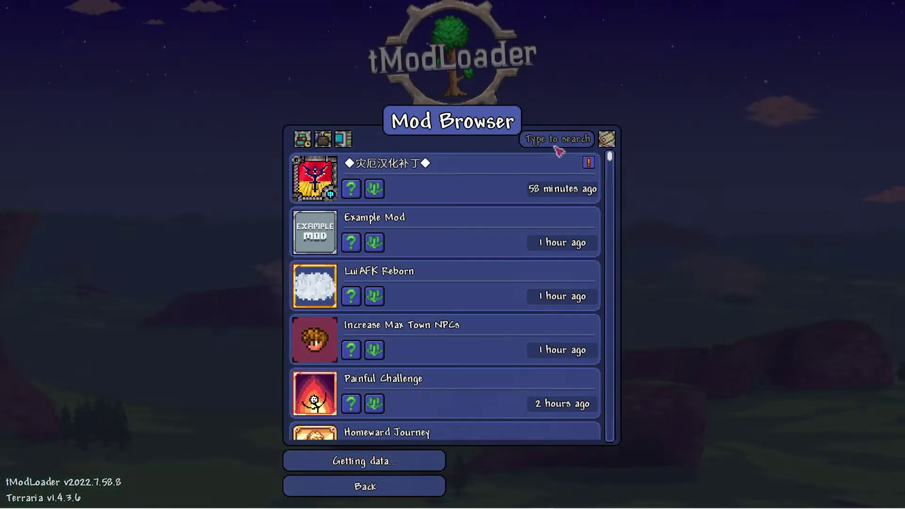
Step: Search the mod browser for "wings" and download the [1.4 Alpha] Craftable Boss Wings mod
left_click(556, 146)
type("wings")
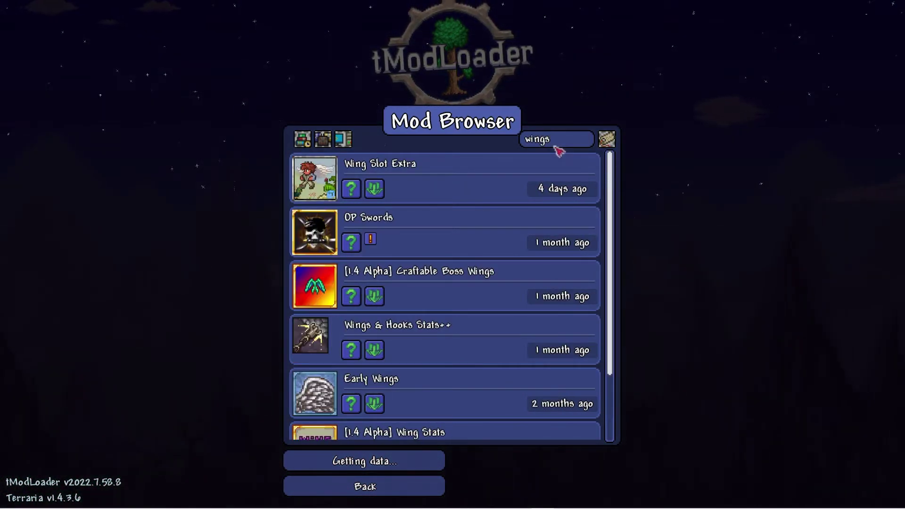
left_click(374, 296)
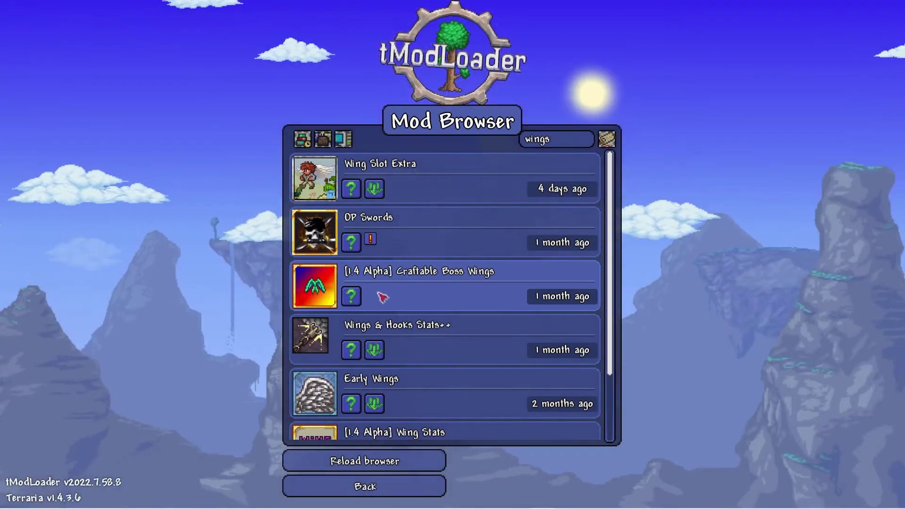
Step: Enable the Craftable Boss Wings mod in the list of installed mods and open the mods folder on disk
left_click(396, 487)
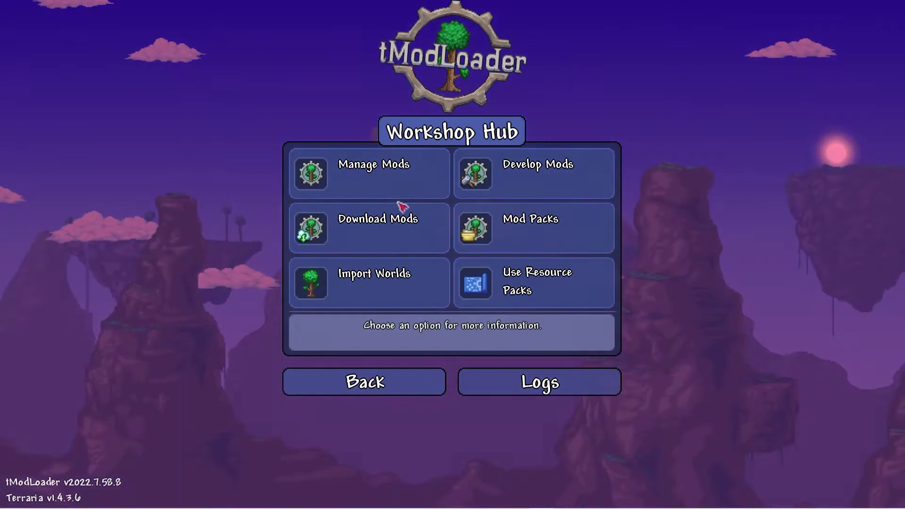
left_click(391, 186)
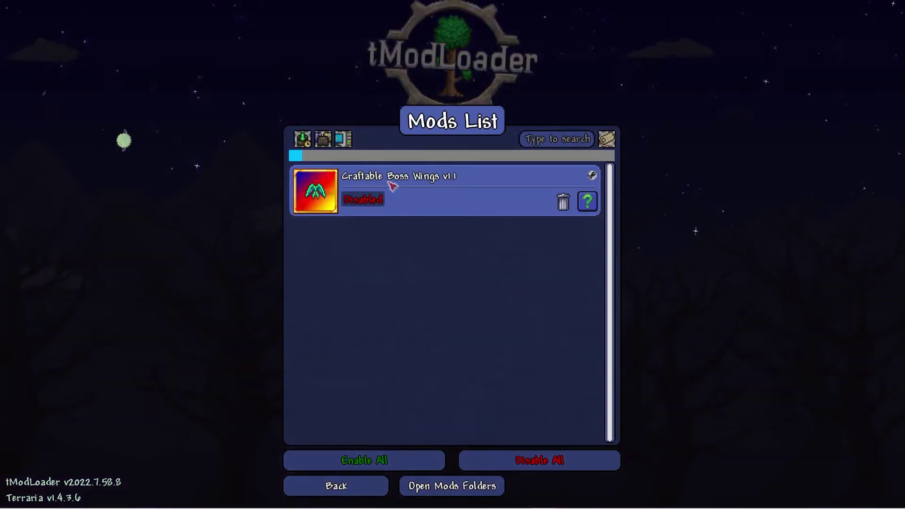
left_click(371, 201)
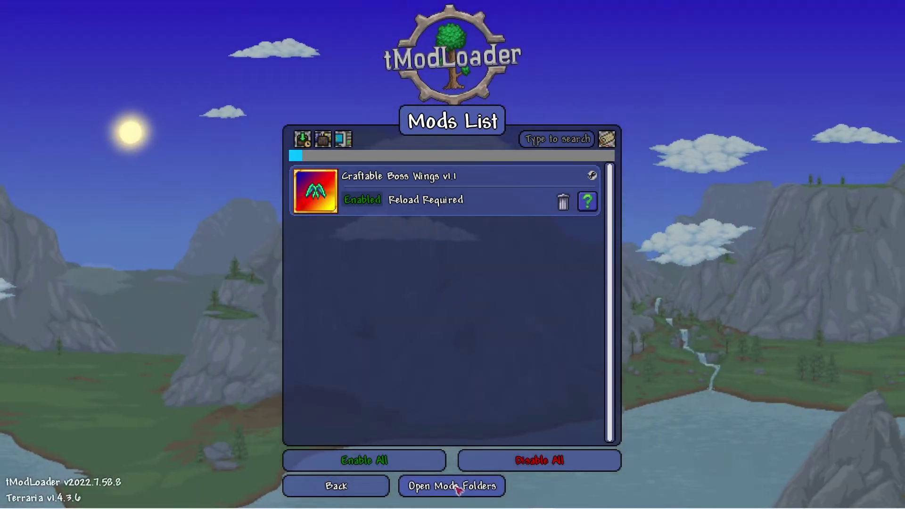
left_click(456, 488)
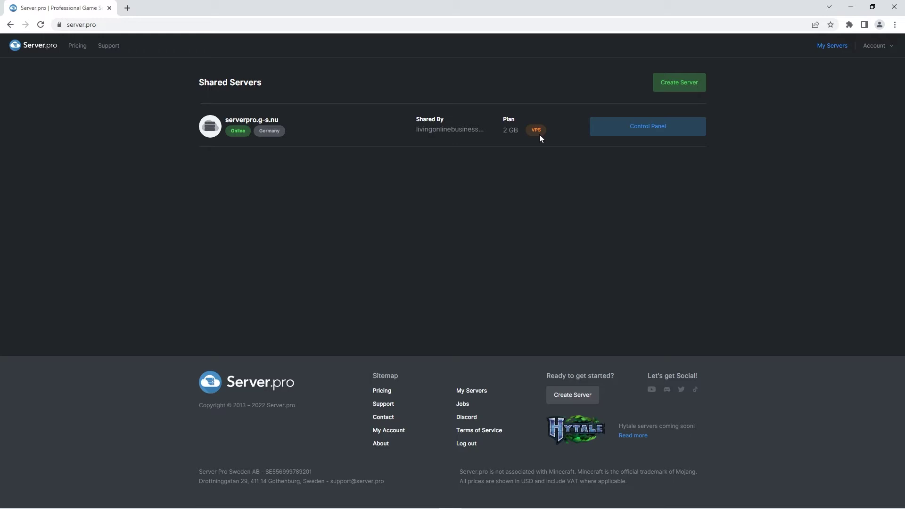
Step: From the shared server's control panel on Server.pro, set up a new Terraria service of type tModLoader
left_click(646, 133)
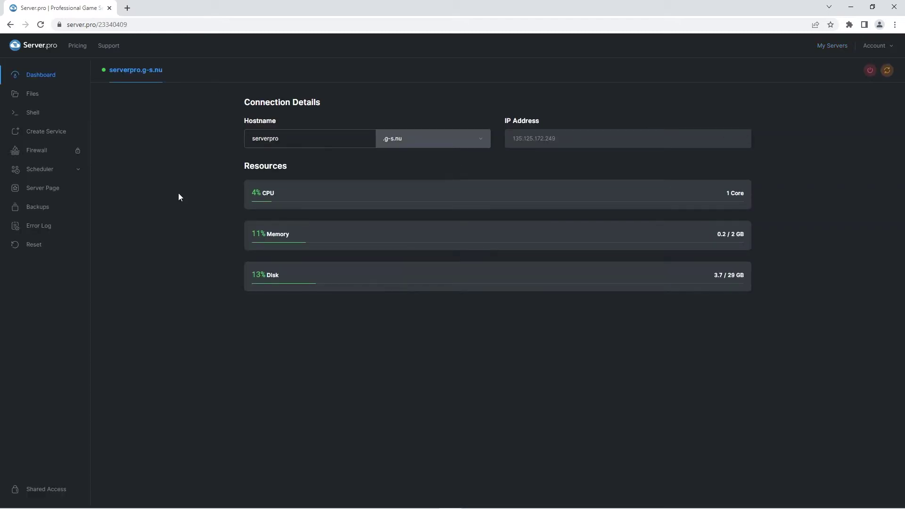
left_click(47, 131)
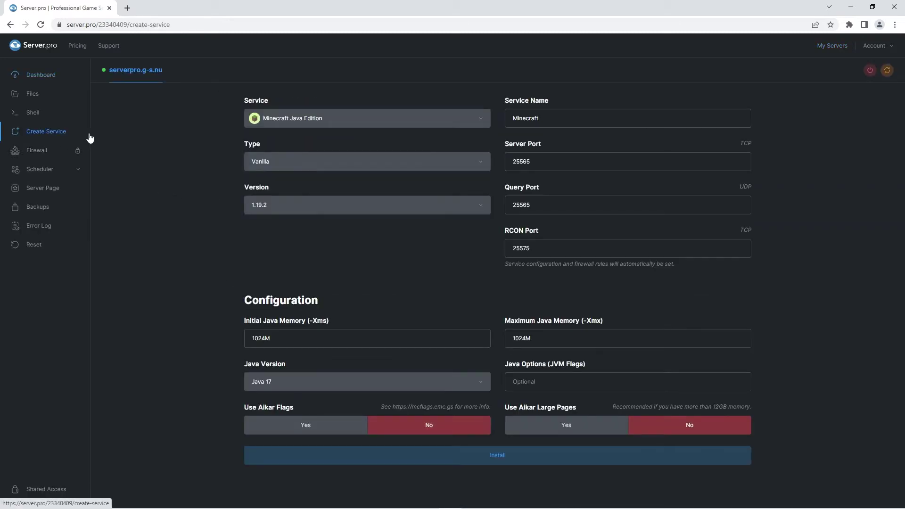
left_click(295, 117)
left_click(283, 149)
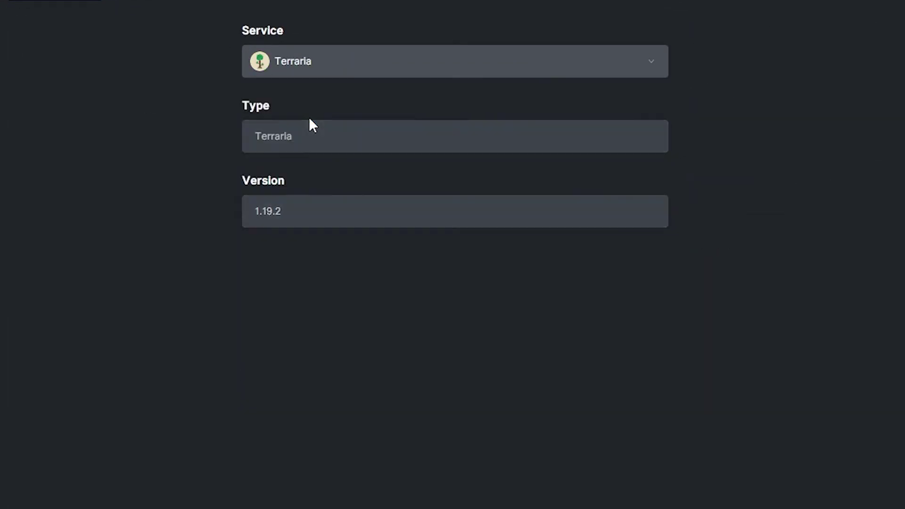
left_click(302, 138)
left_click(301, 192)
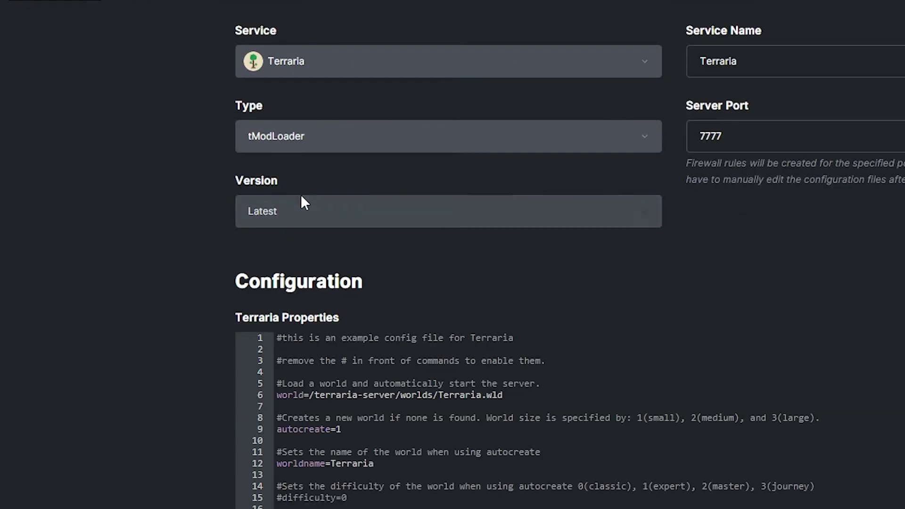
Step: Select version 2022.07.58.8 for the new tModLoader service
left_click(305, 214)
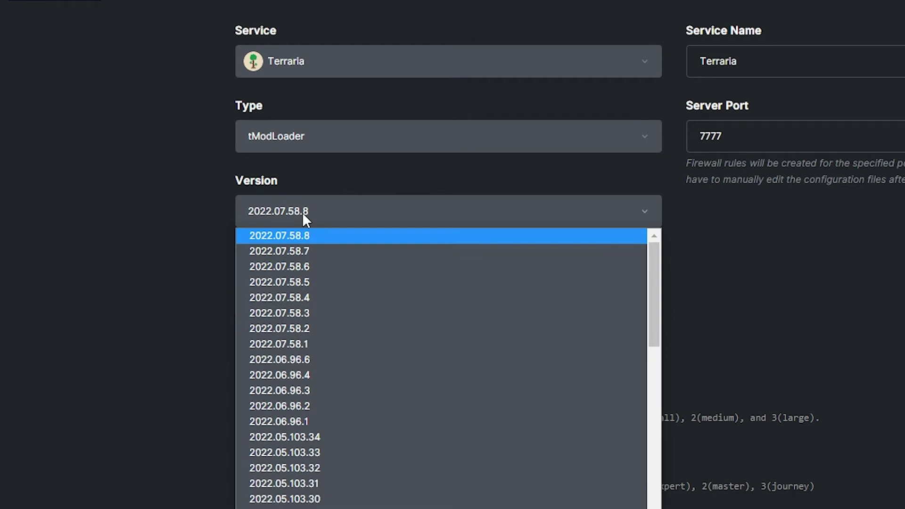
left_click(301, 212)
left_click(304, 213)
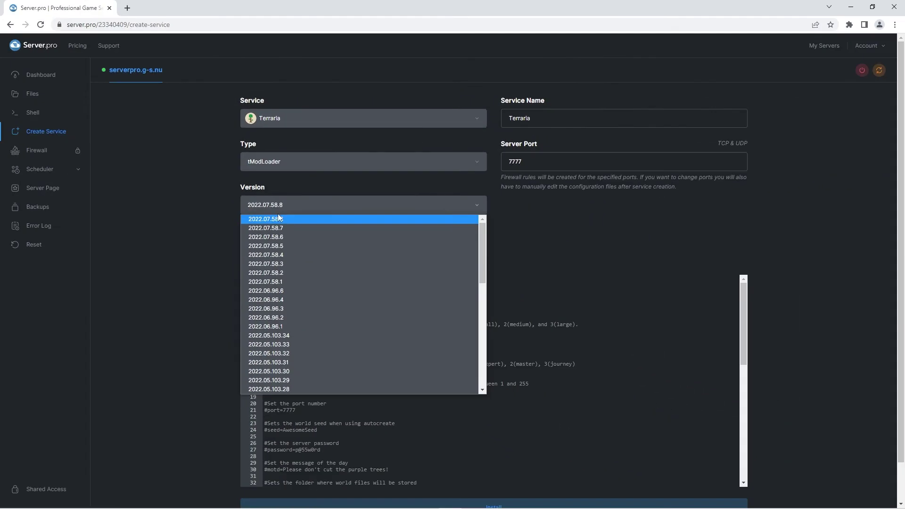
left_click(276, 220)
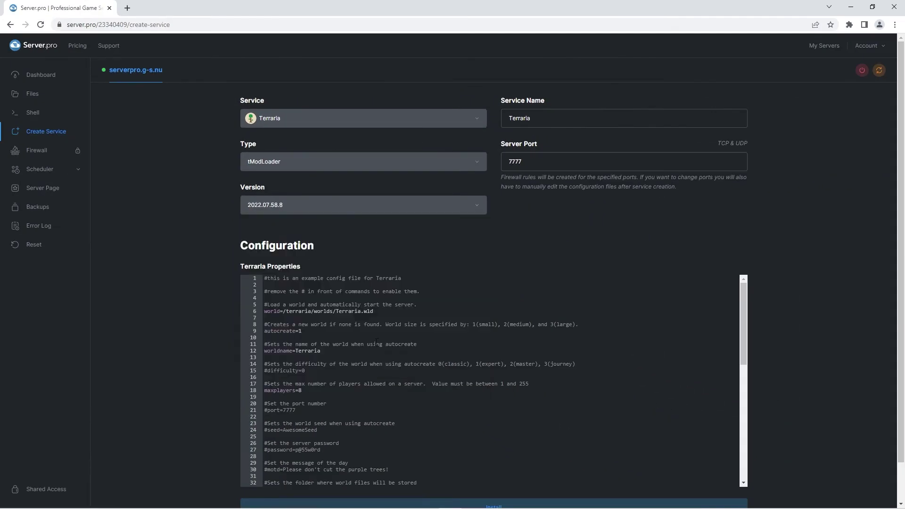
Step: Set maxplayers to 6 and worldname to clarysworld in the Terraria properties, and install the service
scroll(784, 313, "down", 1)
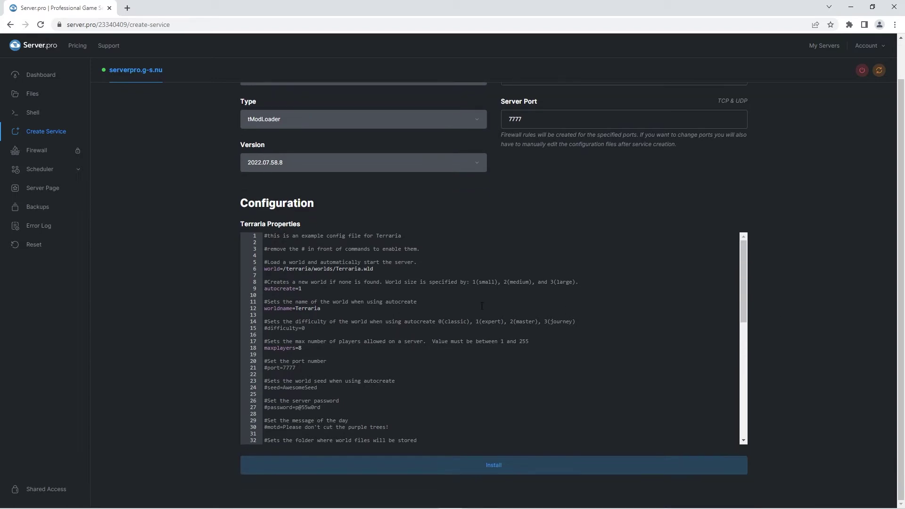
left_click(326, 349)
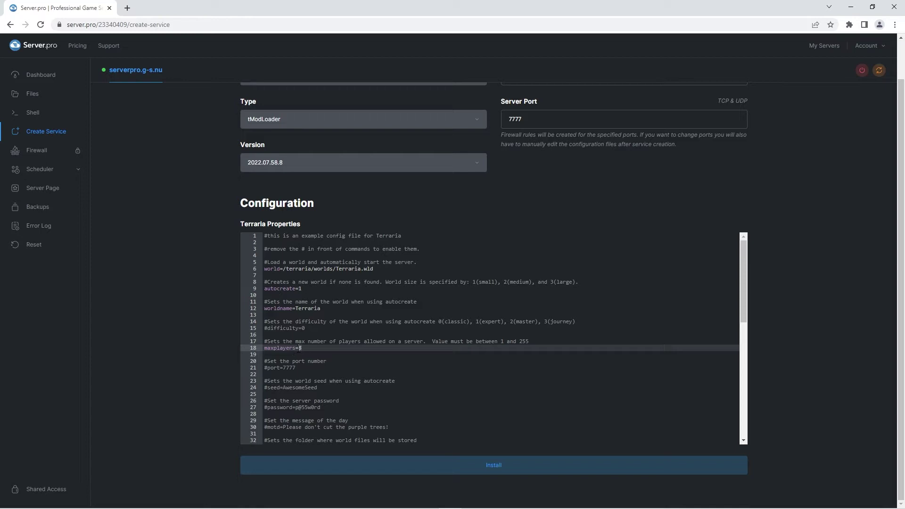
double_click(298, 308)
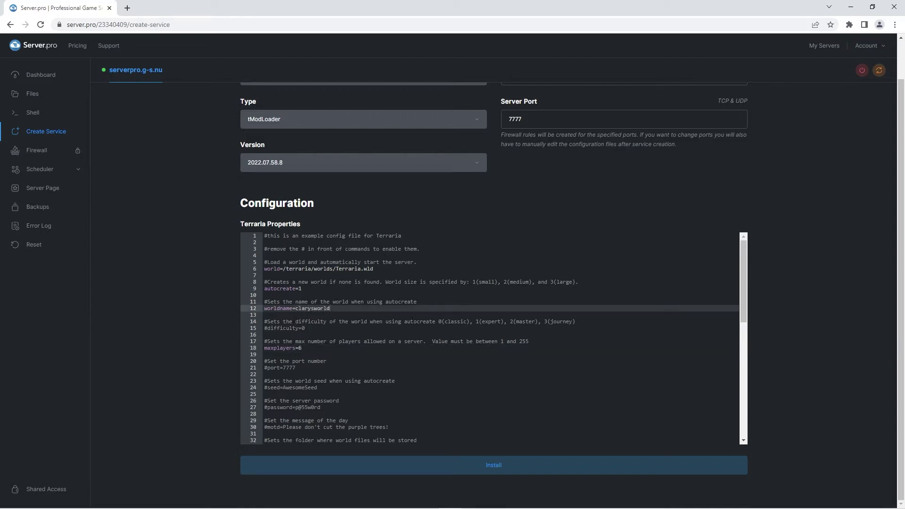
left_click(387, 477)
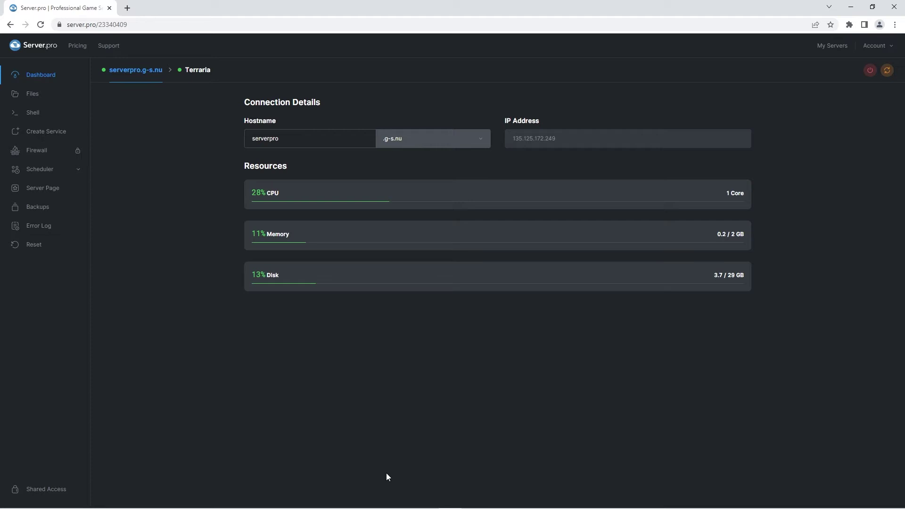
Step: Open the Mods folder among the files of the installed Terraria service
left_click(198, 72)
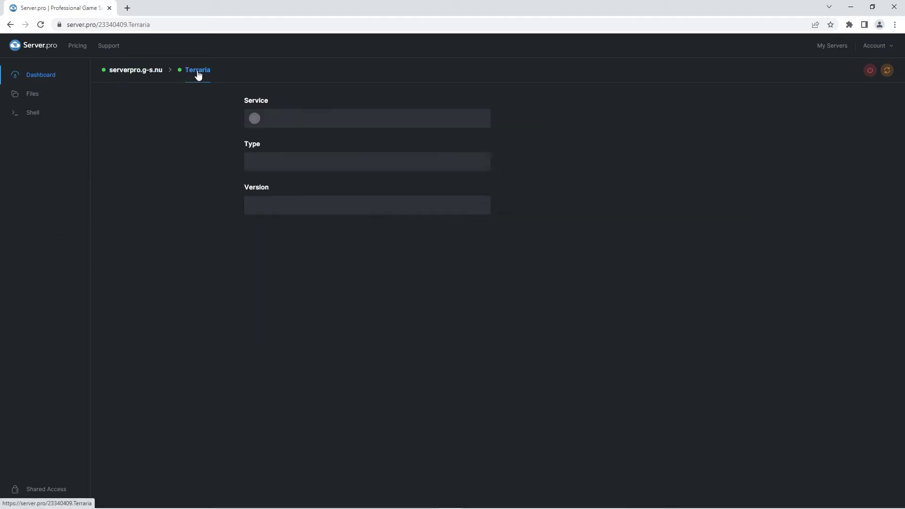
left_click(49, 99)
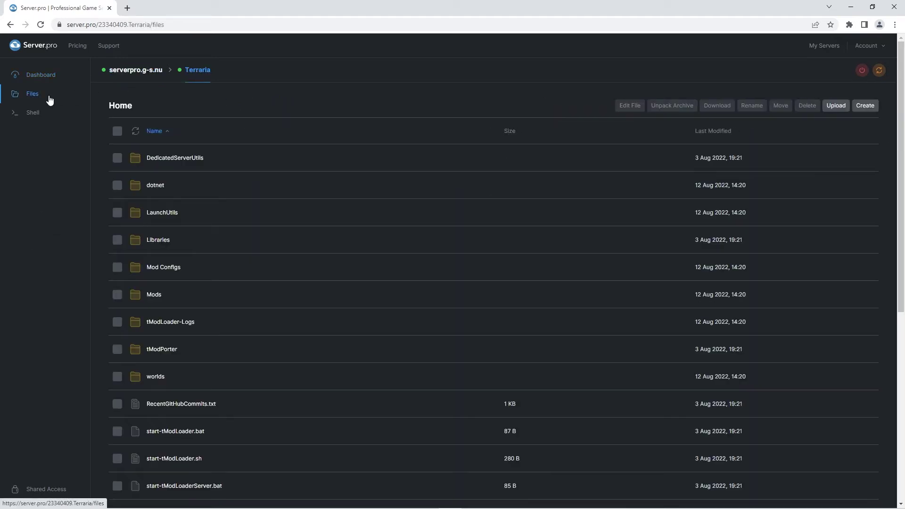
left_click(156, 295)
key("alt+Tab")
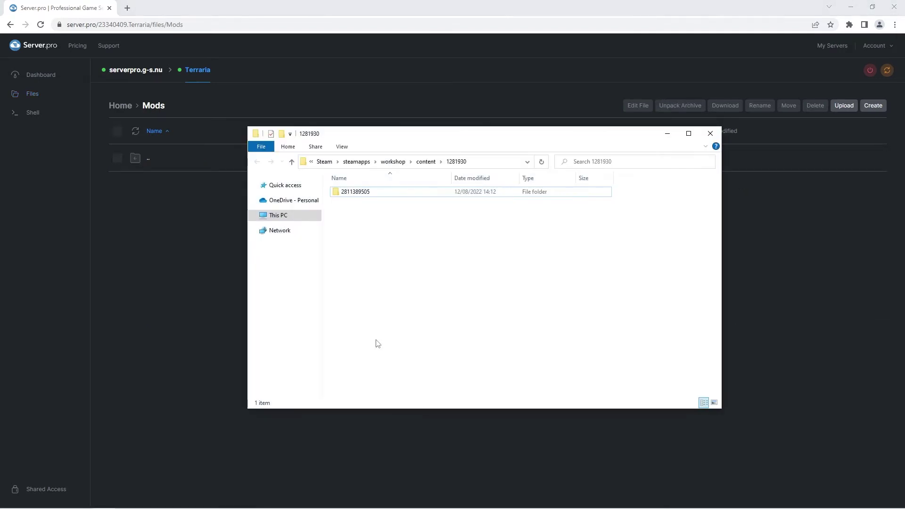
left_click(361, 195)
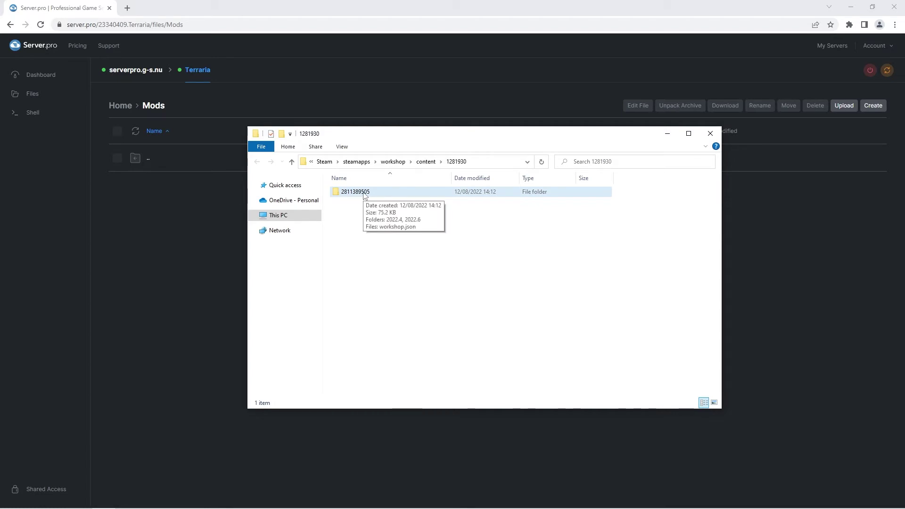
double_click(364, 195)
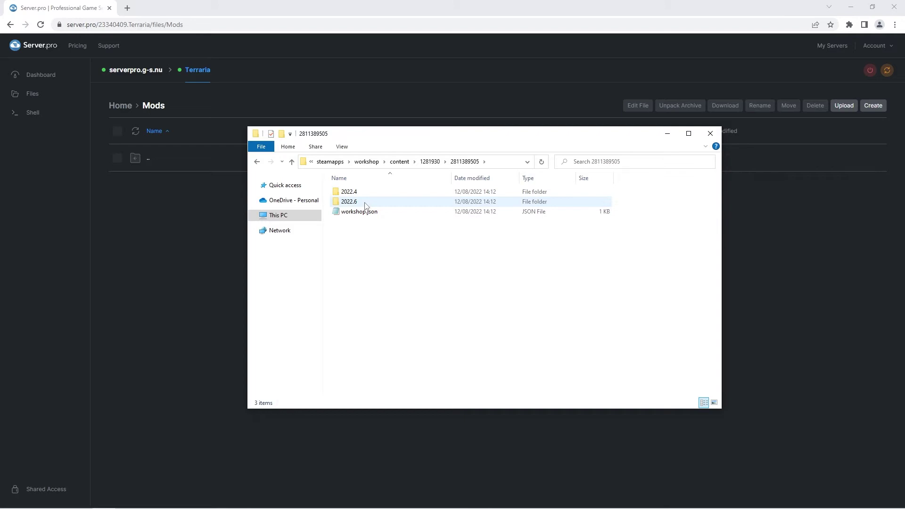
double_click(366, 206)
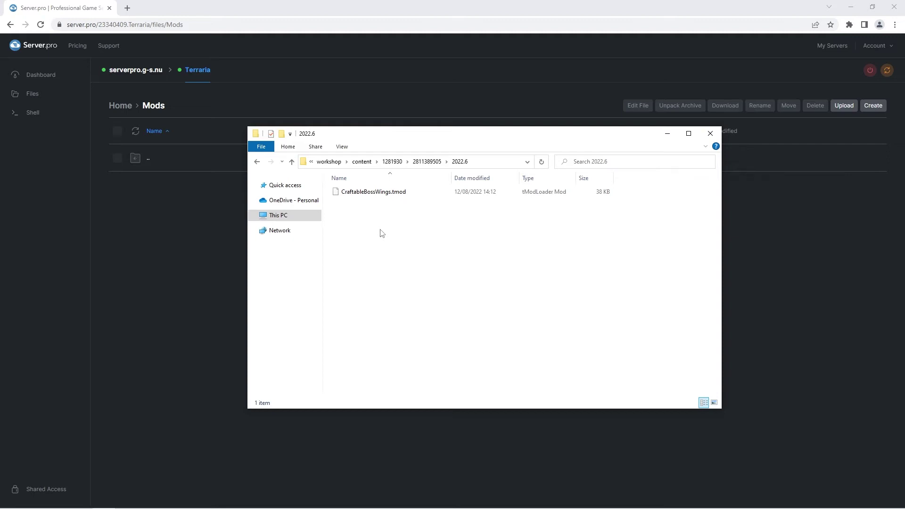
Step: Check that file name extensions are displayed, and upload CraftableBossWings.tmod into the server's Mods folder
left_click(705, 148)
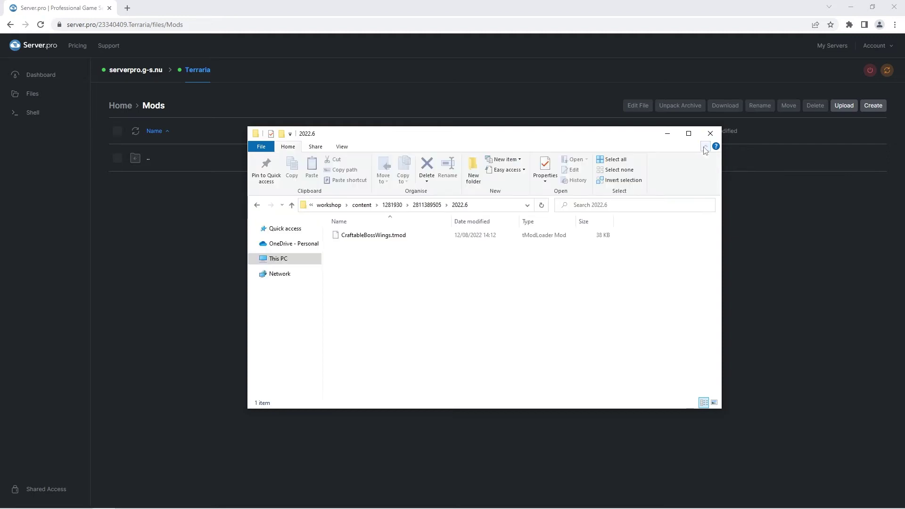
left_click(343, 147)
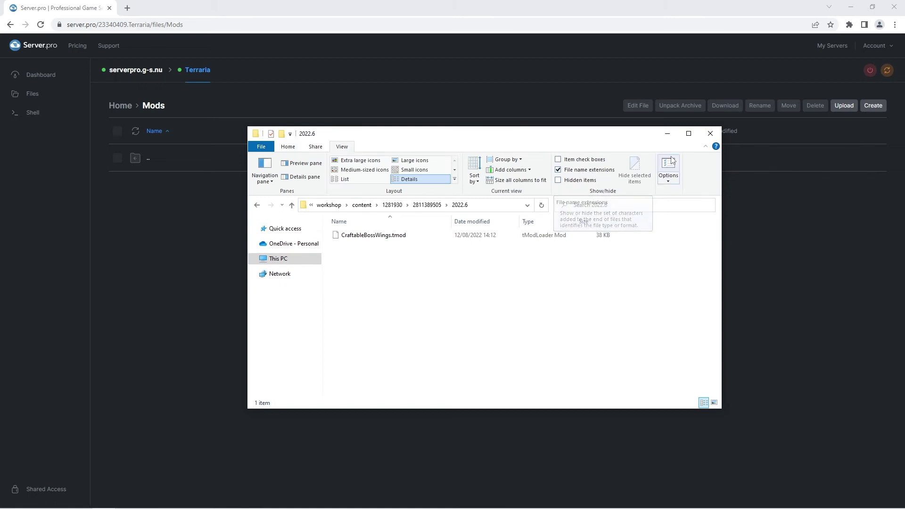
left_click(705, 146)
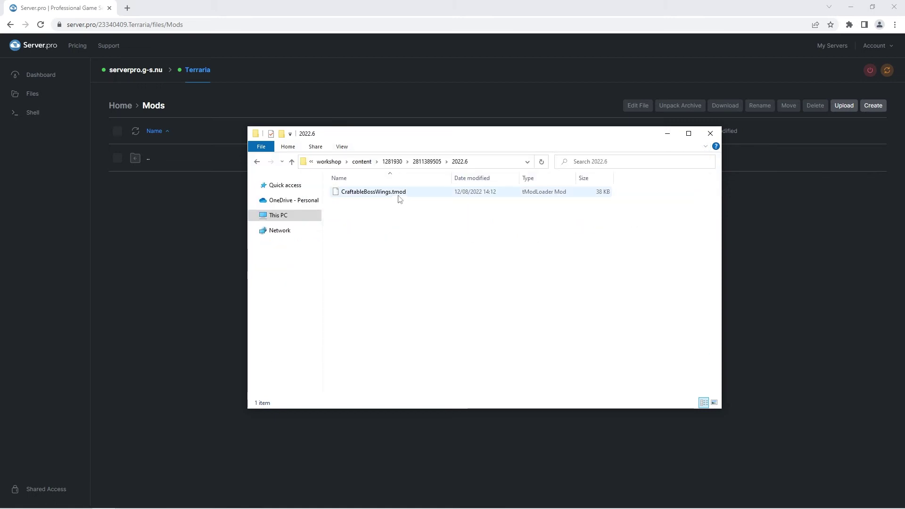
left_click_drag(391, 194, 154, 168)
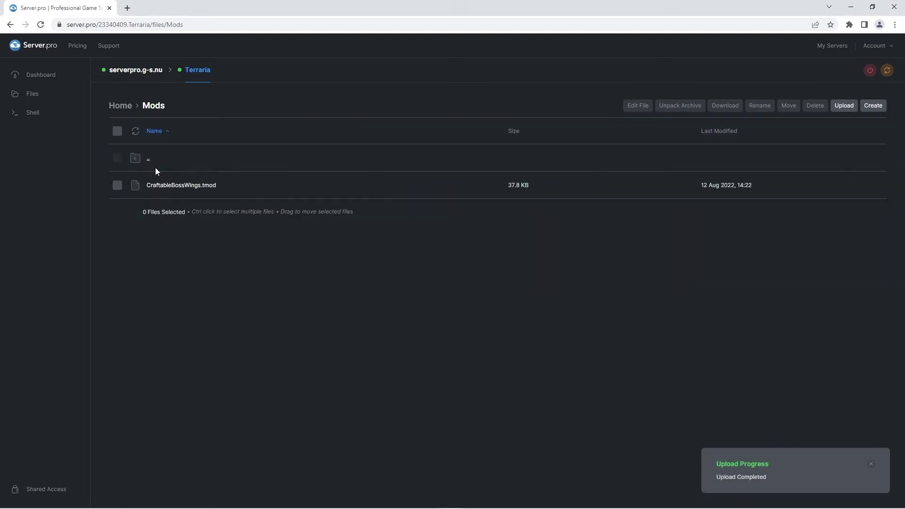
Step: Upload enabled.json from the workshop content folder into the server's Mods folder and restart the Terraria service
key("alt+Tab")
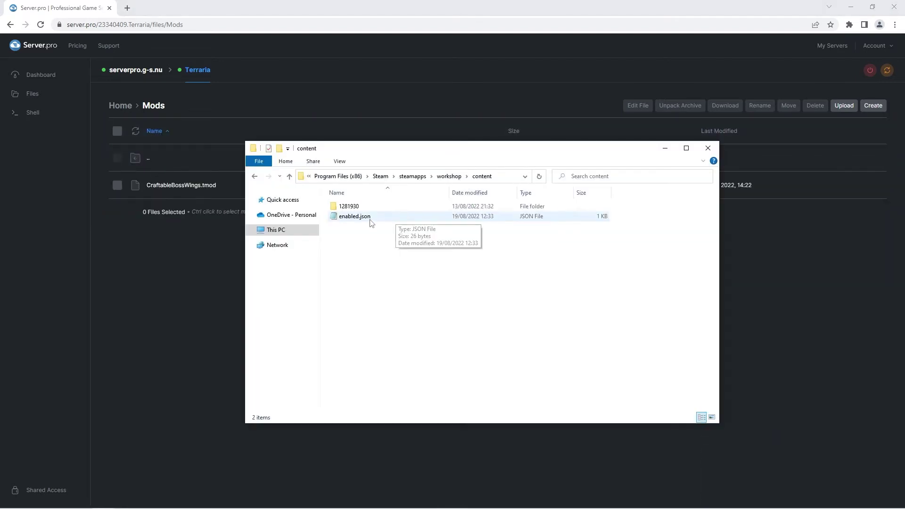
left_click(367, 216)
left_click_drag(366, 218, 176, 204)
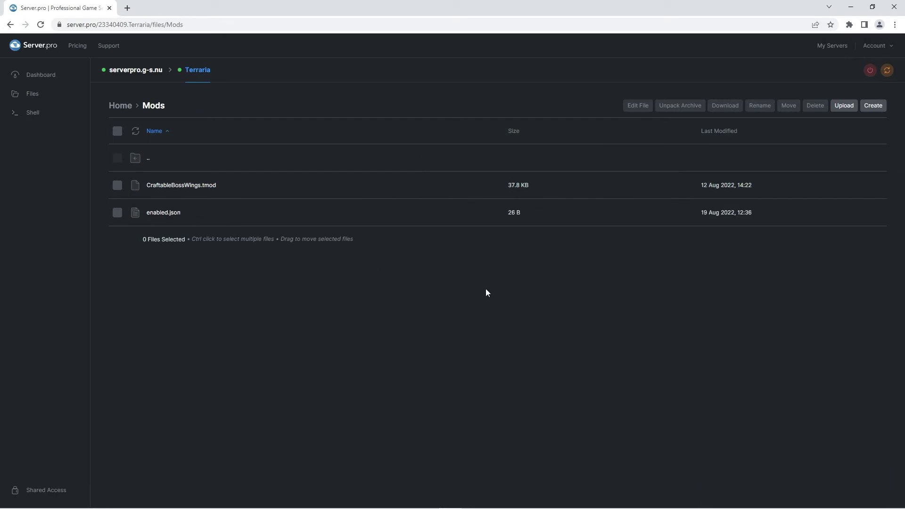
left_click(886, 71)
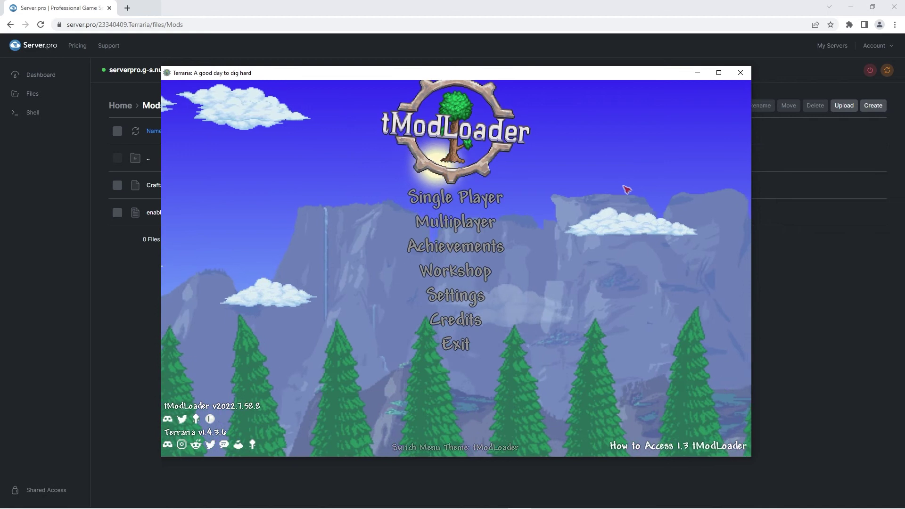
Step: Start joining a multiplayer game via IP with the existing Classic character
left_click(479, 222)
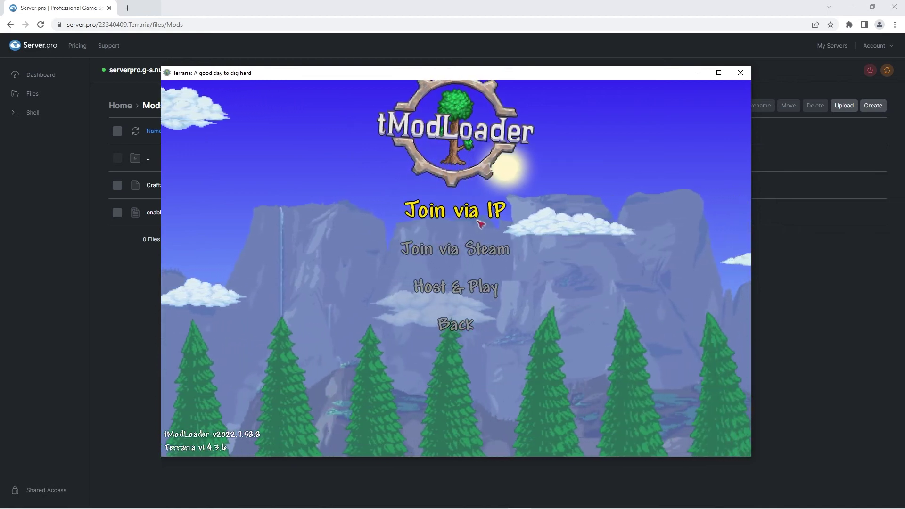
left_click(480, 217)
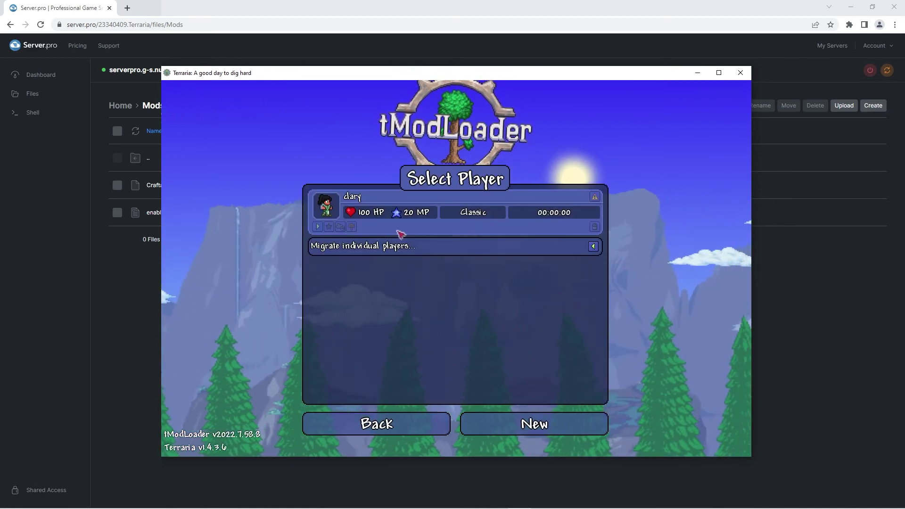
left_click(318, 228)
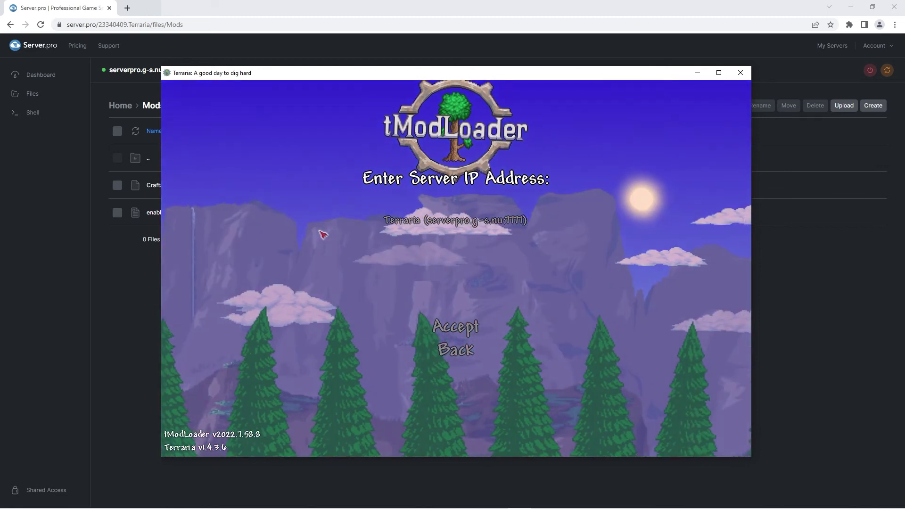
Step: Copy the server's hostname from the Server.pro dashboard, and submit serverpro.g-s.nu as the server IP address in tModLoader
left_click(121, 73)
left_click(357, 138)
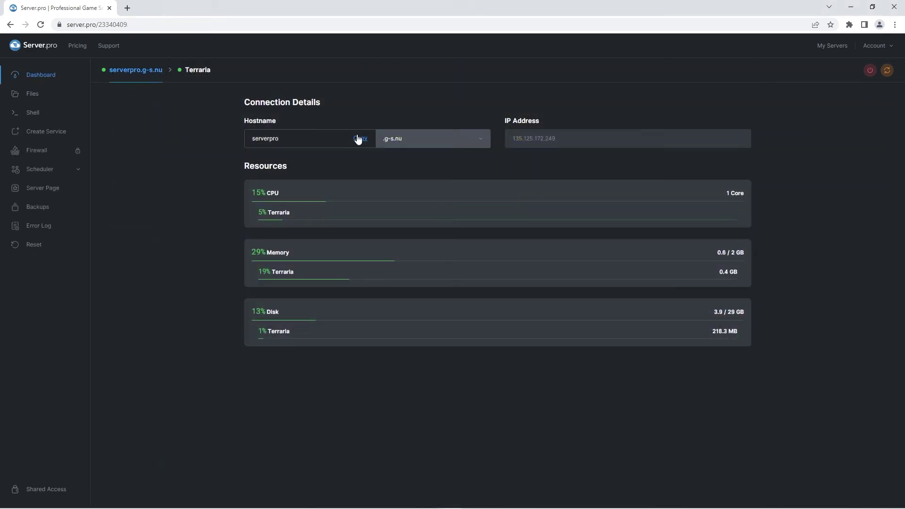
key("alt+Tab")
type("serverpro.g-s.nu")
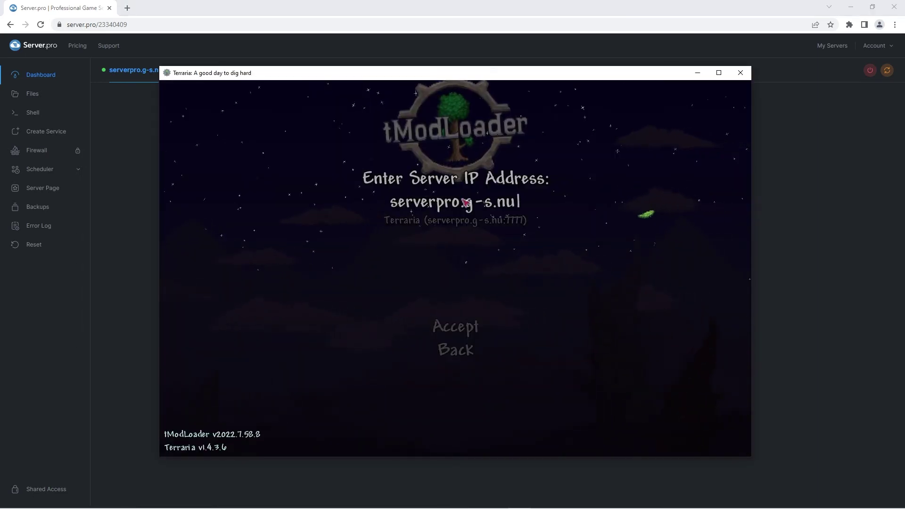
left_click(463, 332)
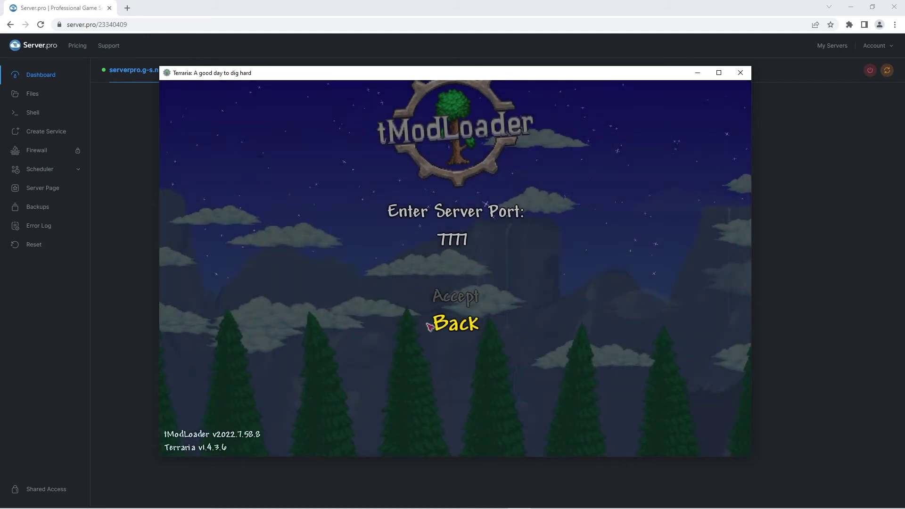
Step: Switch to Server.pro and check the server port in the Terraria service's settings
left_click(116, 181)
left_click(197, 70)
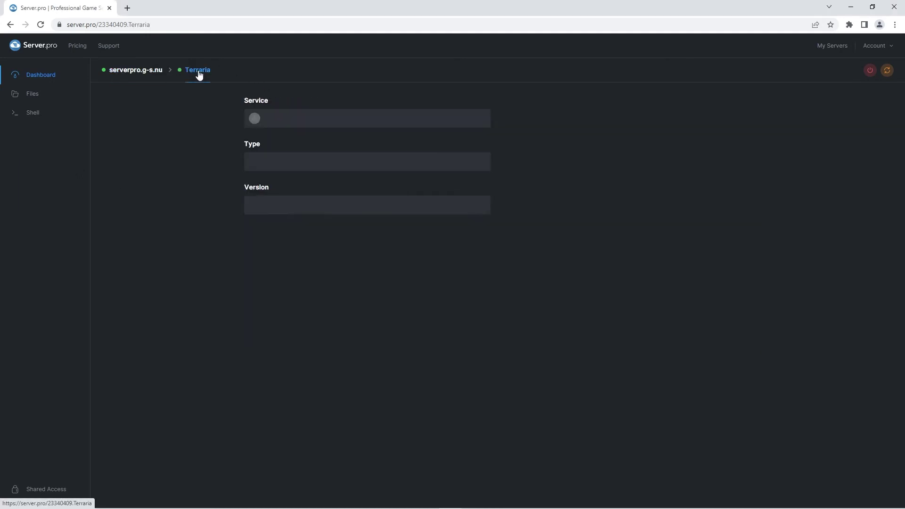
left_click(539, 161)
Step: Switch back to tModLoader, join the server on port 7777 and walk the character to the right
key("alt+Tab")
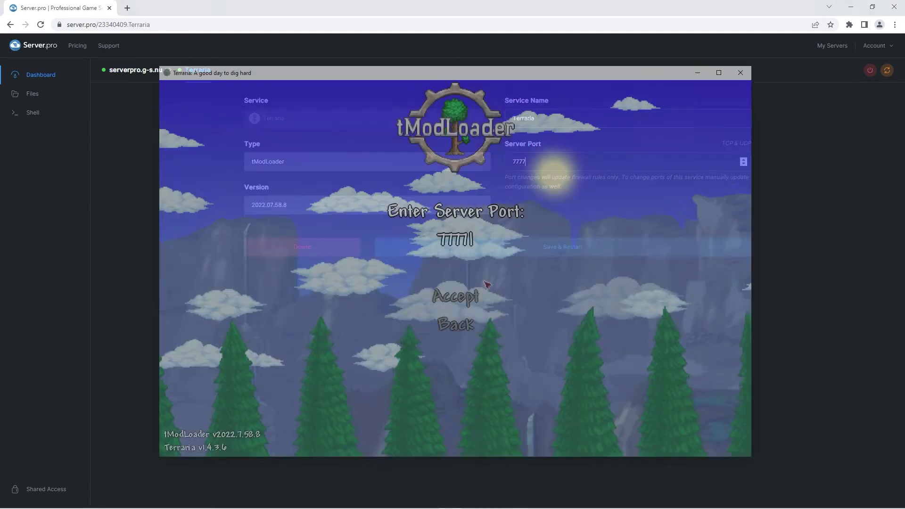
left_click(458, 296)
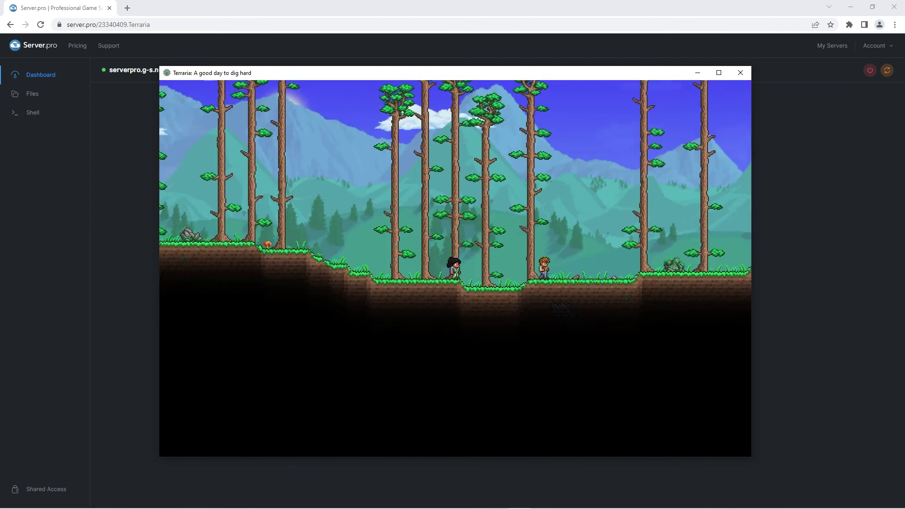
key("d")
key("d")
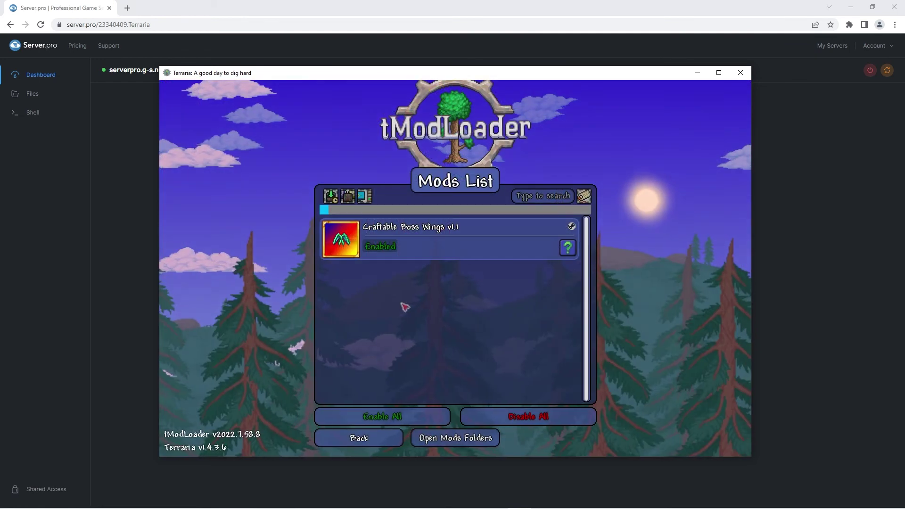
Step: Disable the Craftable Boss Wings mod in the game's Mods List
left_click(390, 257)
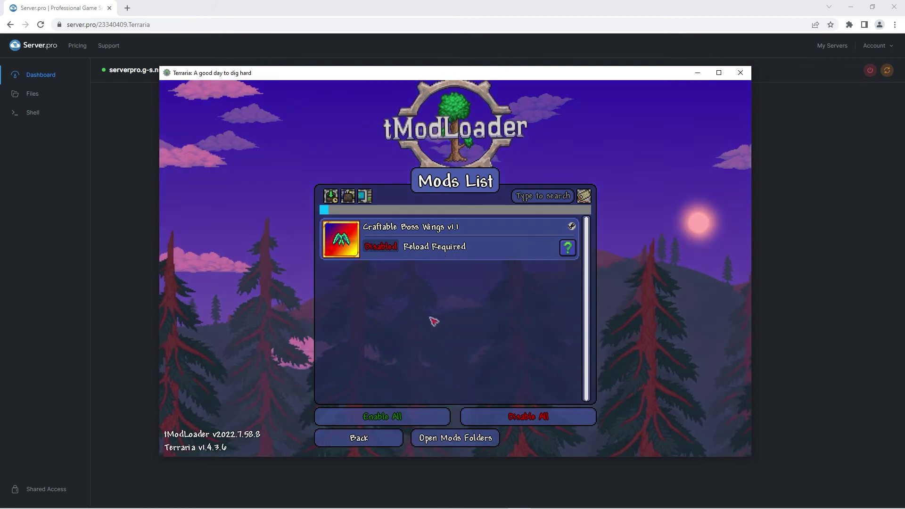